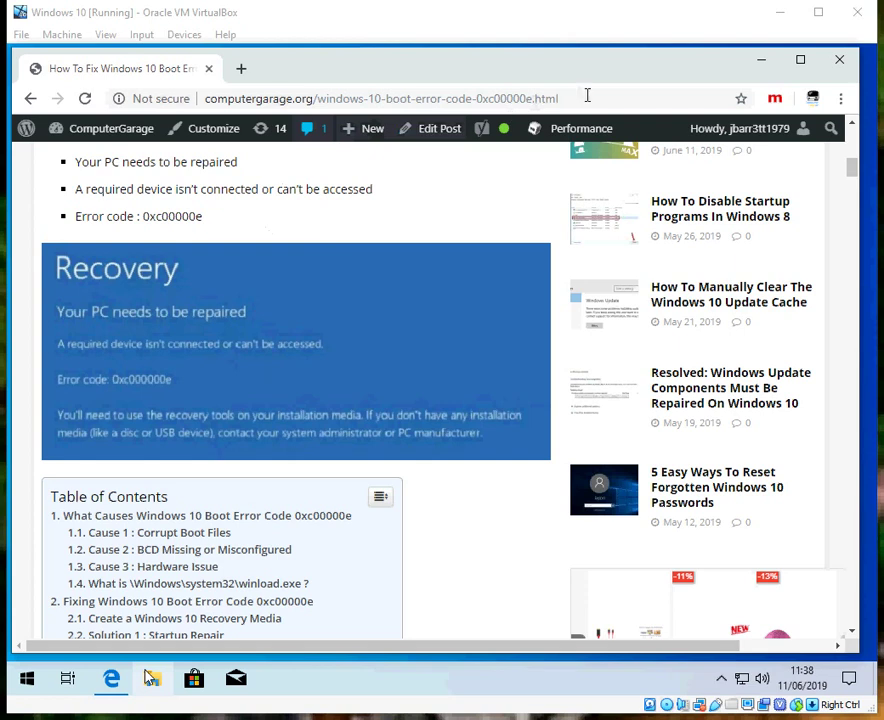
# - Scroll through the 0xc000000e article's Boot Manager and blue-screen examples in Chrome
pyautogui.moveTo(481, 133)
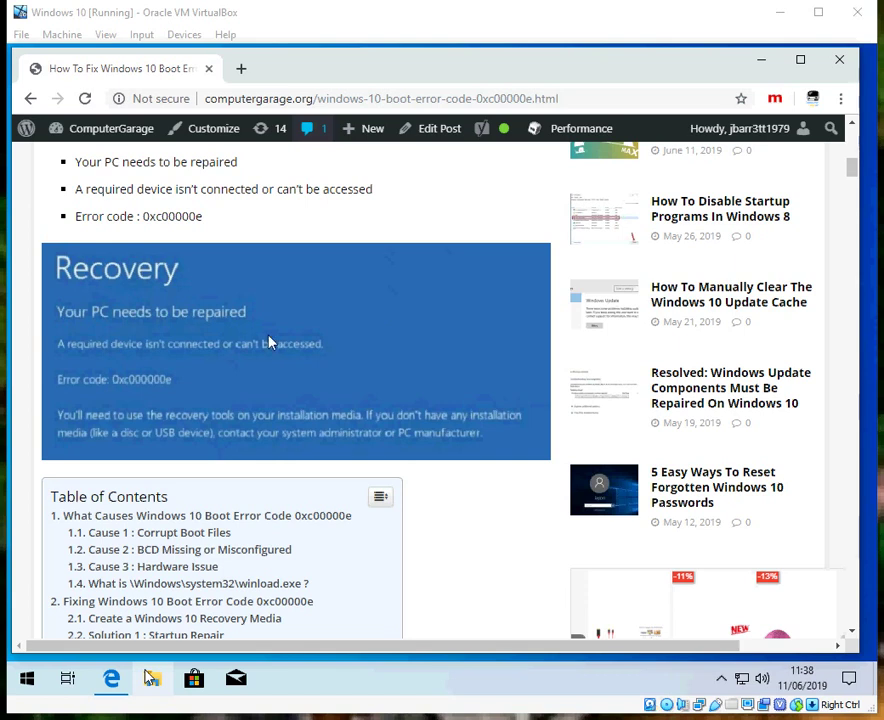
pyautogui.scroll(2, 330, 285)
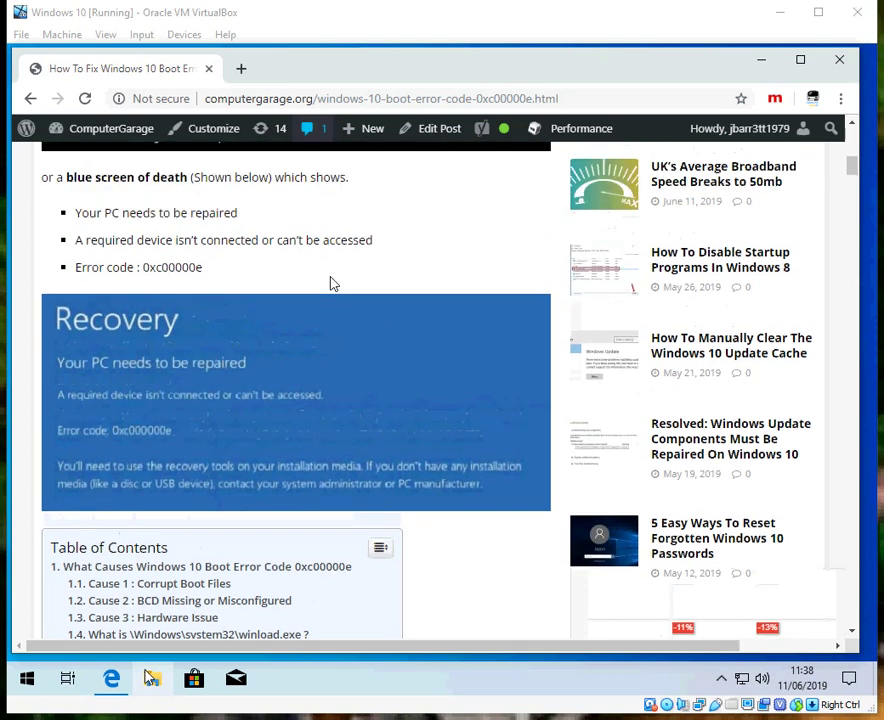
pyautogui.scroll(-2, 335, 284)
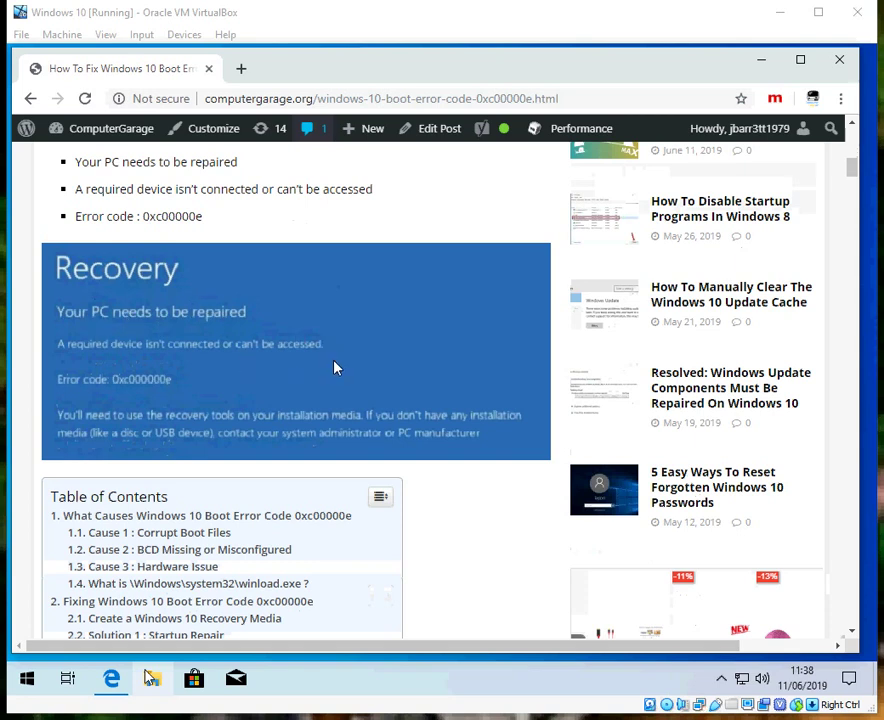
pyautogui.scroll(5, 355, 373)
pyautogui.scroll(-4, 343, 372)
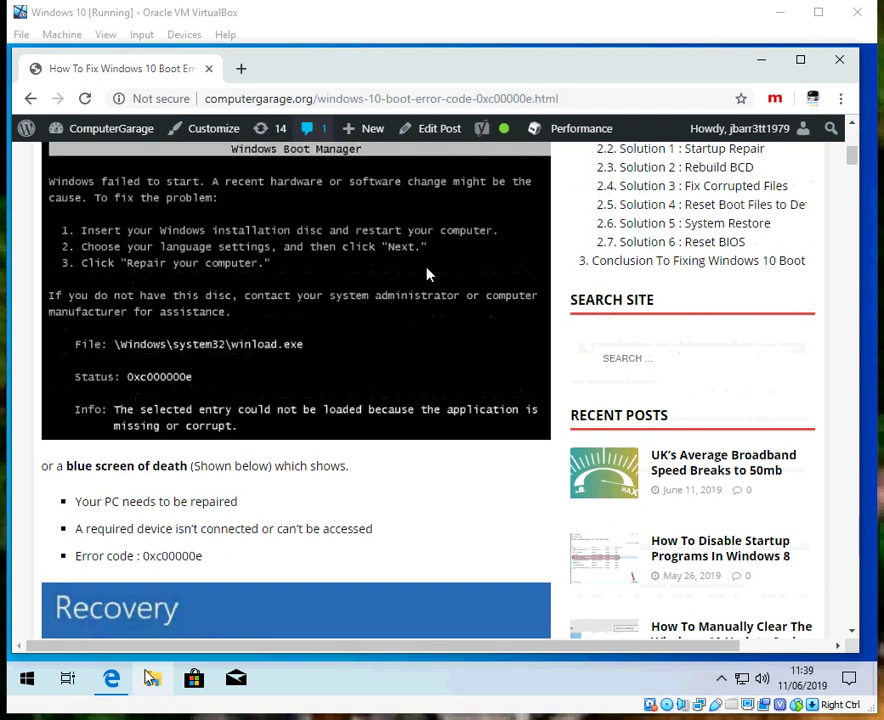
# - Close Chrome and open Microsoft's Download Windows 10 page from Edge's 'windows 10 iso' results
pyautogui.hotkey('alt', 'F4')
pyautogui.click(540, 18)
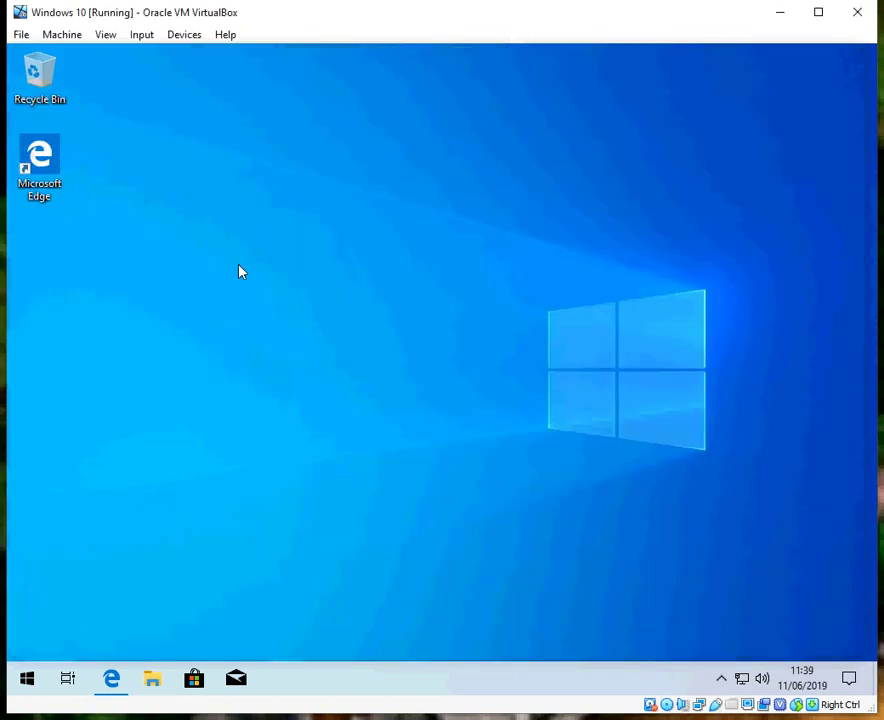
pyautogui.click(111, 679)
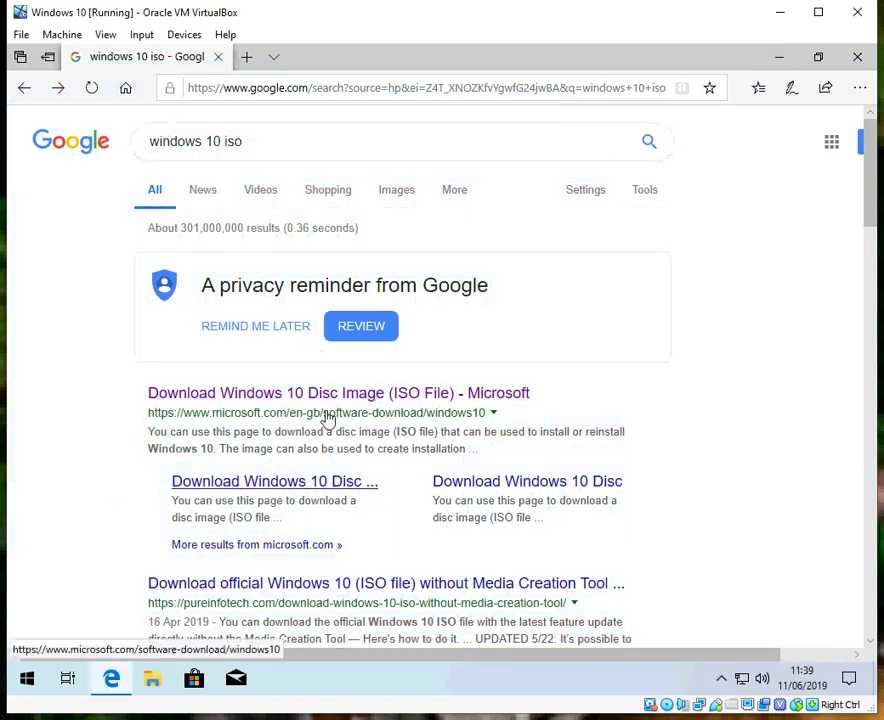
pyautogui.click(309, 397)
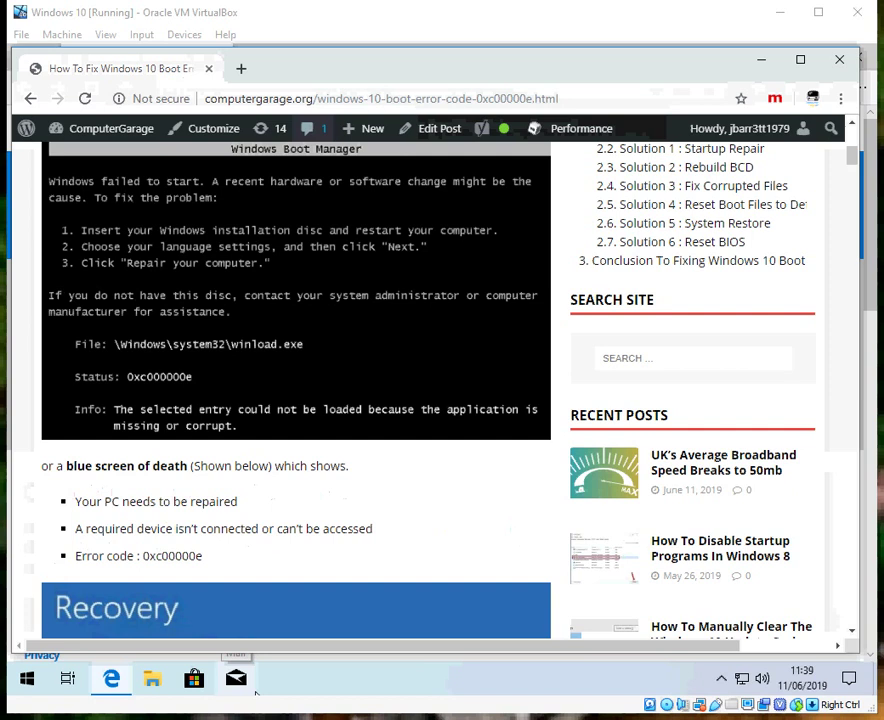
pyautogui.scroll(-12, 339, 428)
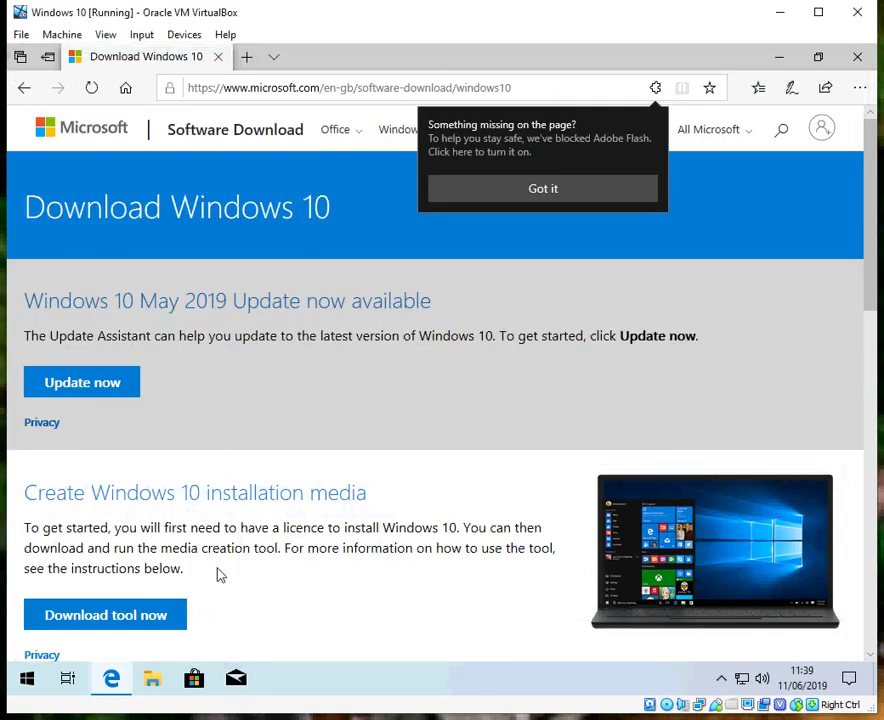
# - Download and run MediaCreationTool1903.exe, approve the UAC prompt, and minimize Edge
pyautogui.click(96, 618)
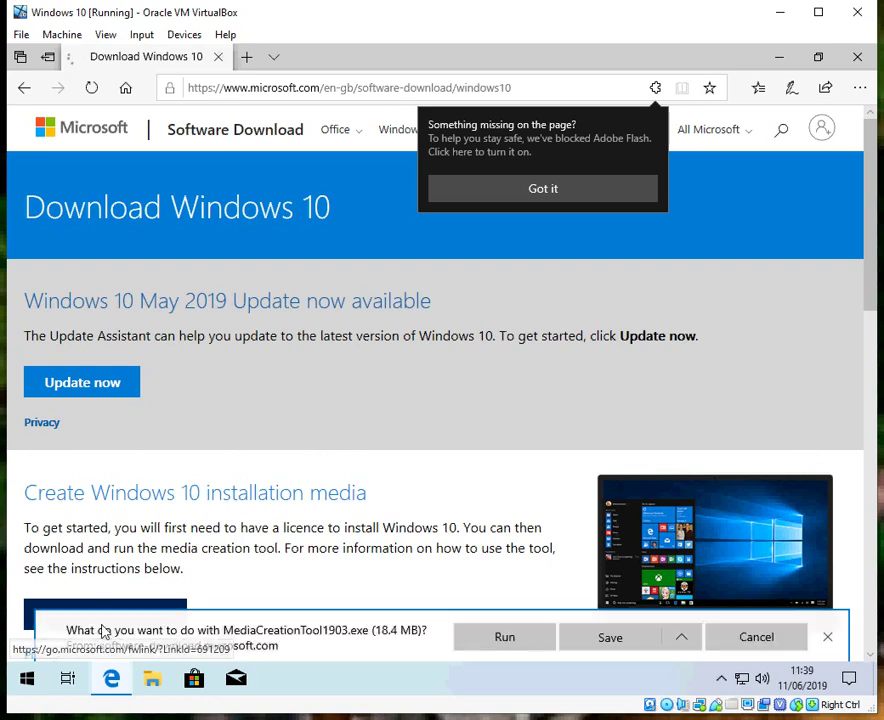
pyautogui.click(503, 639)
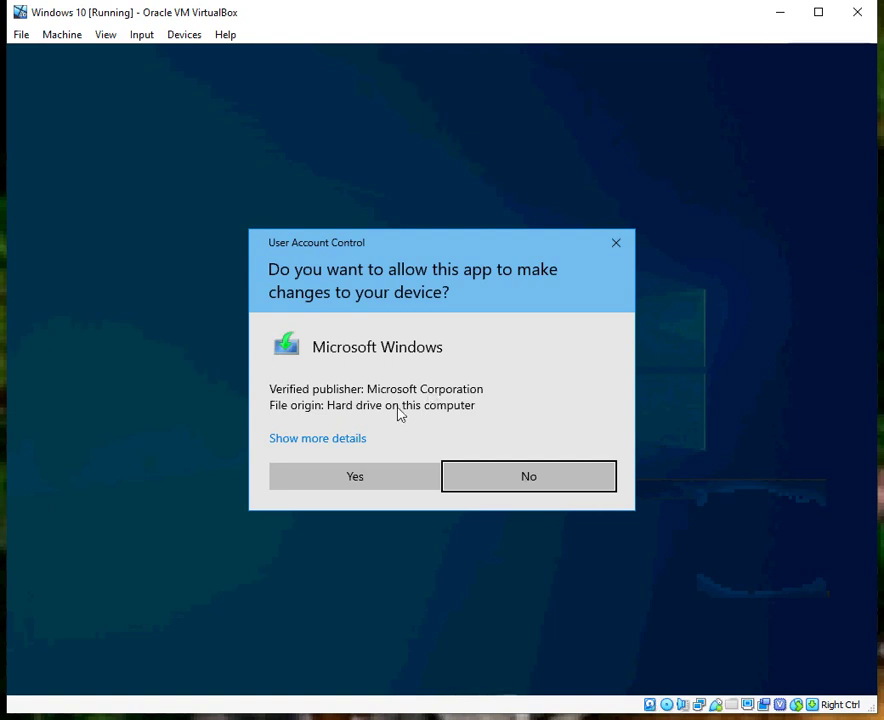
pyautogui.click(356, 478)
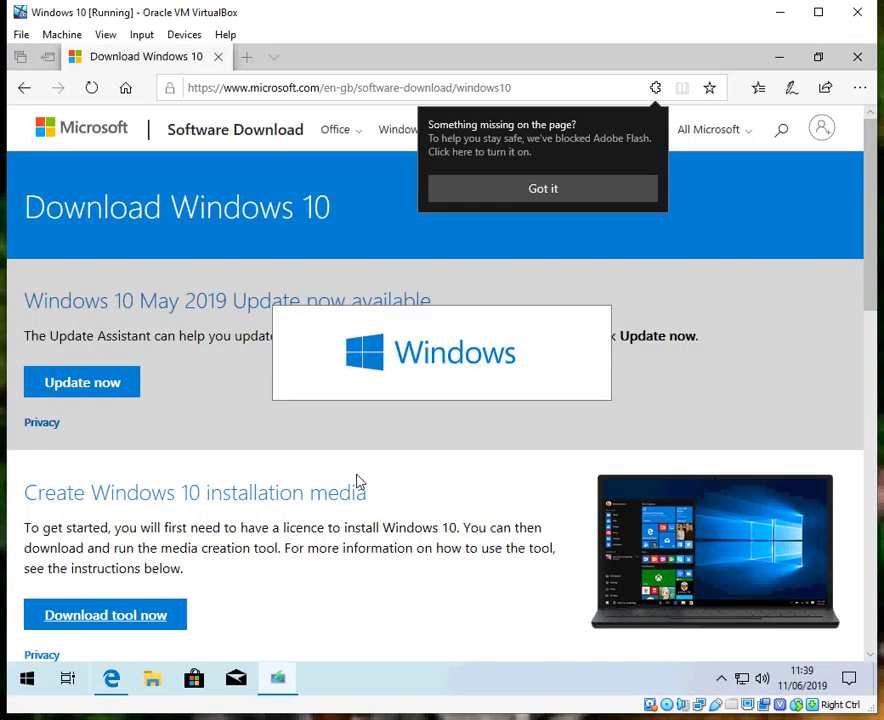
pyautogui.click(808, 57)
pyautogui.click(738, 101)
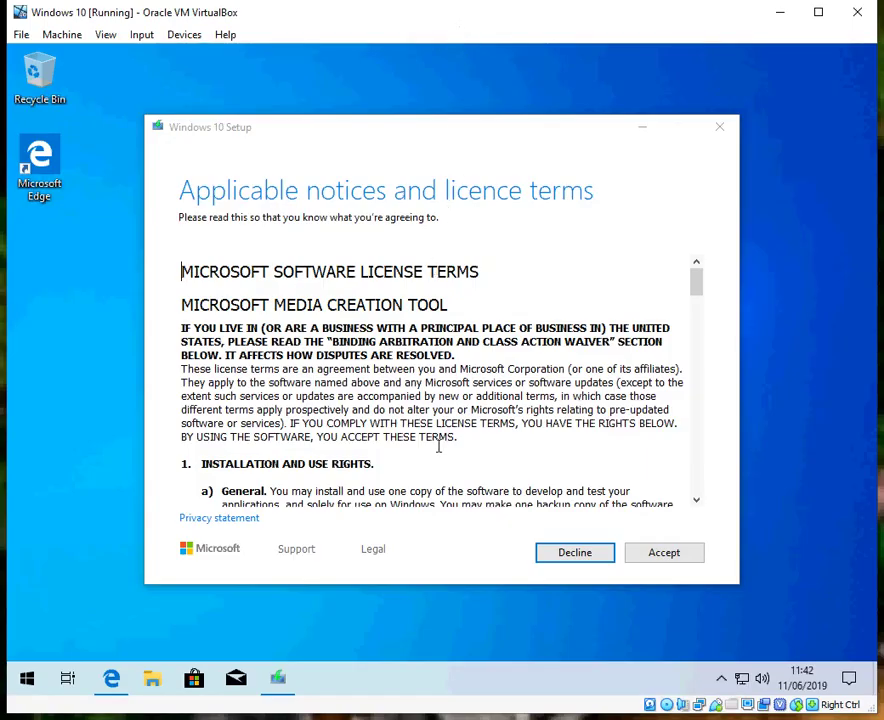
# - Accept the licence terms and choose to create installation media for another PC
pyautogui.click(664, 553)
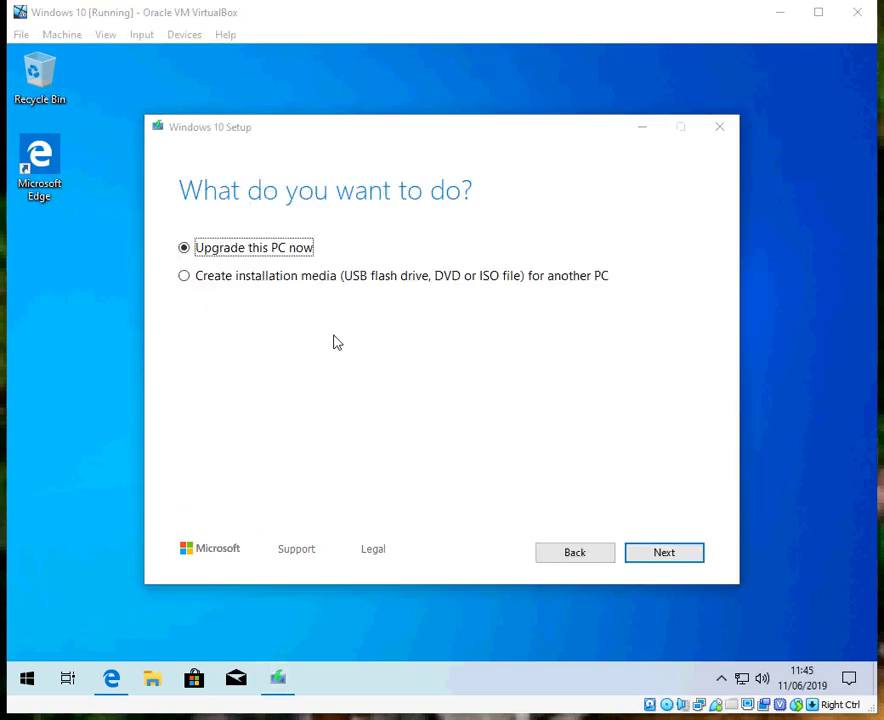
pyautogui.click(263, 287)
pyautogui.click(263, 287)
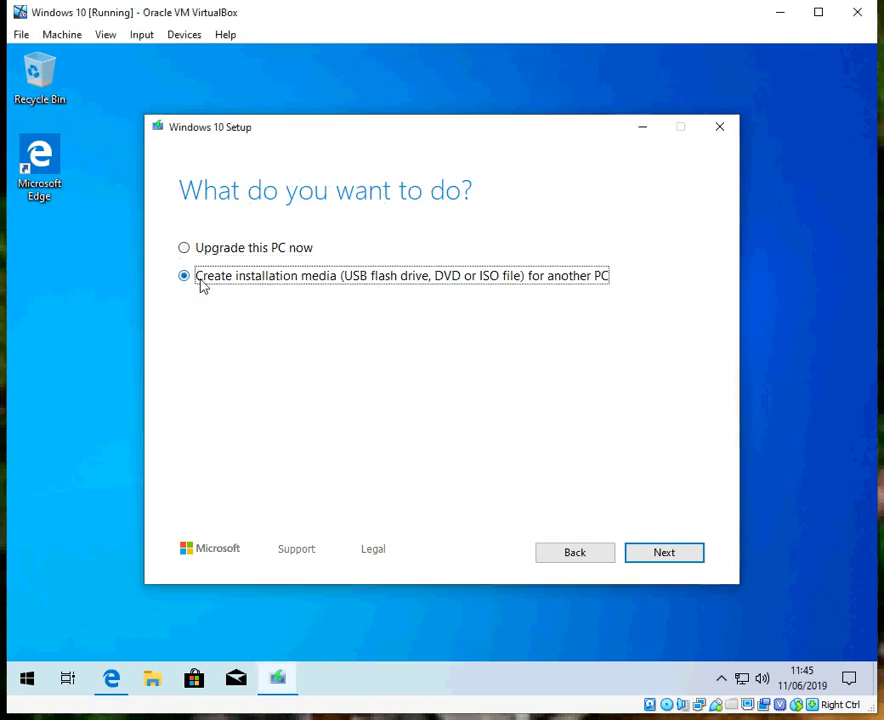
pyautogui.click(669, 558)
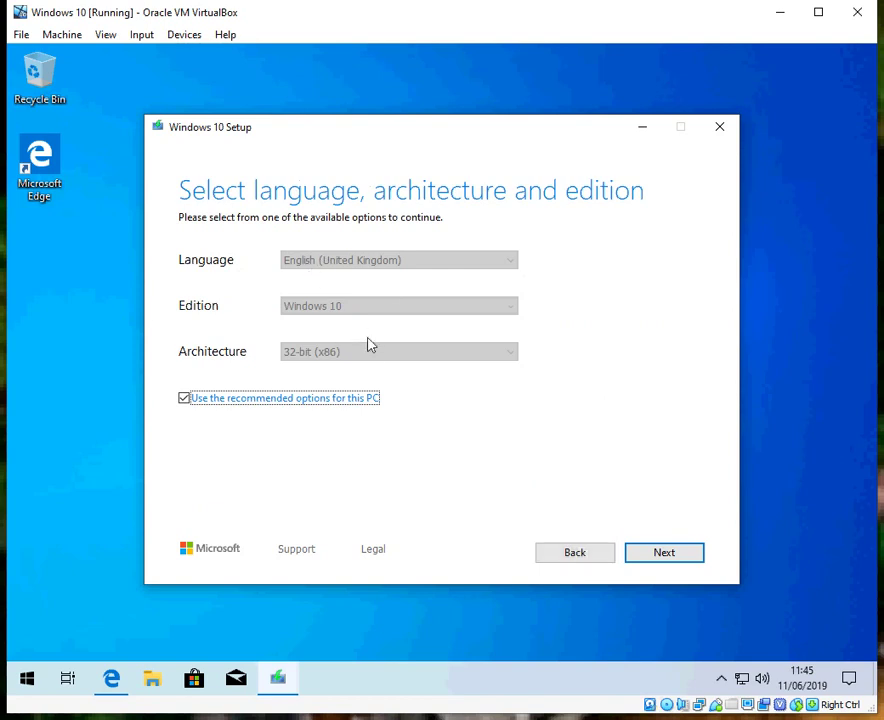
# - Untick the recommended options, keep English (United Kingdom), Windows 10, 32-bit (x86), and continue
pyautogui.click(207, 402)
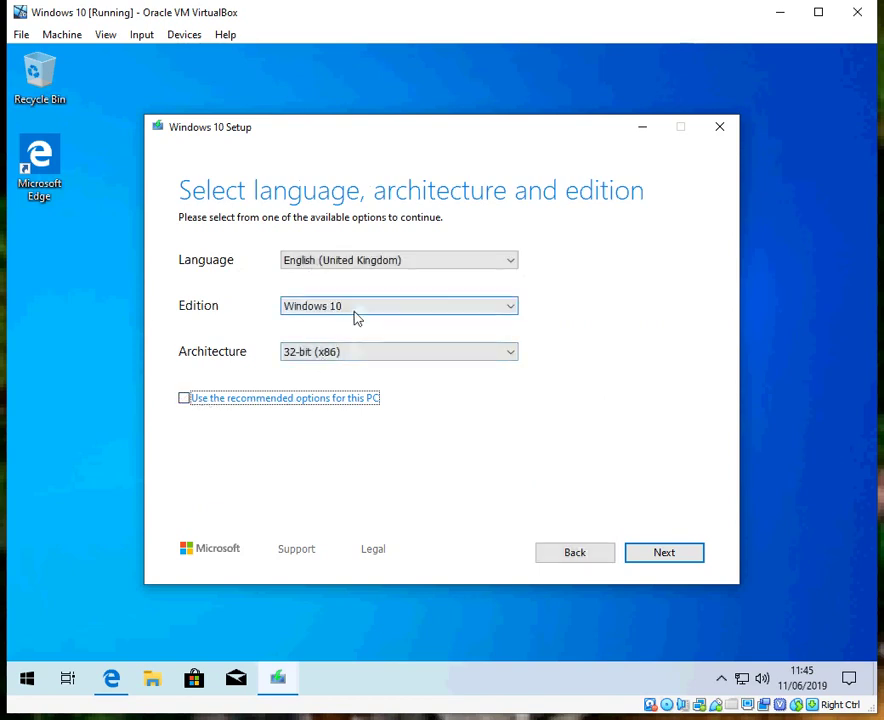
pyautogui.click(322, 356)
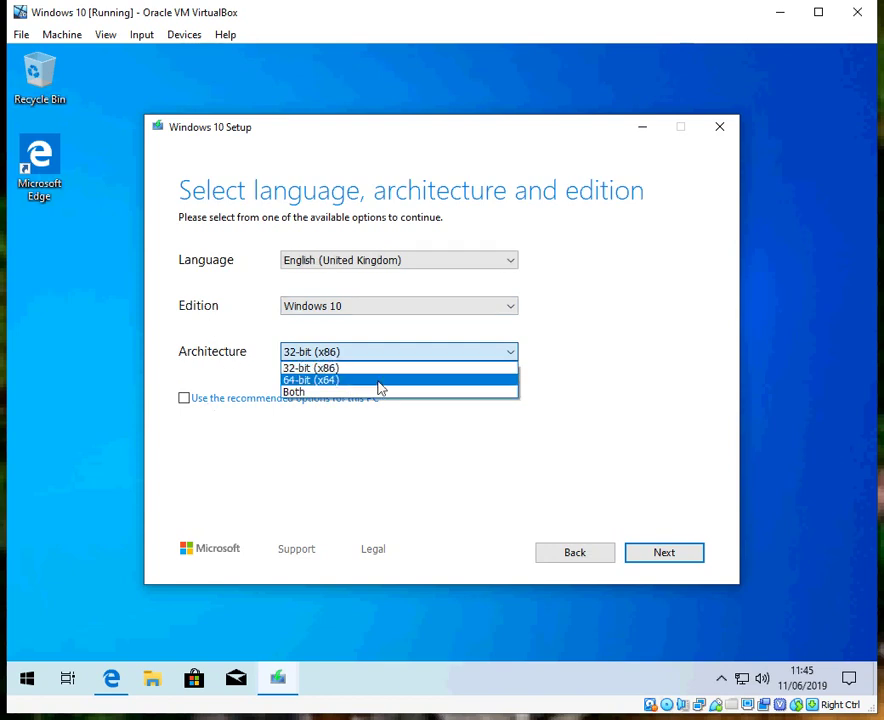
pyautogui.click(629, 345)
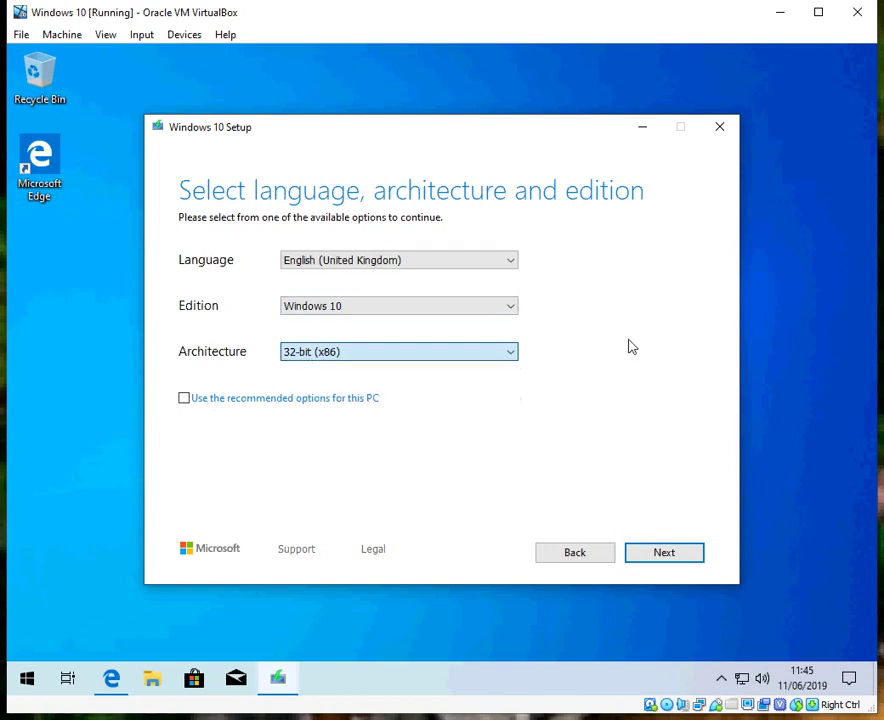
pyautogui.click(679, 561)
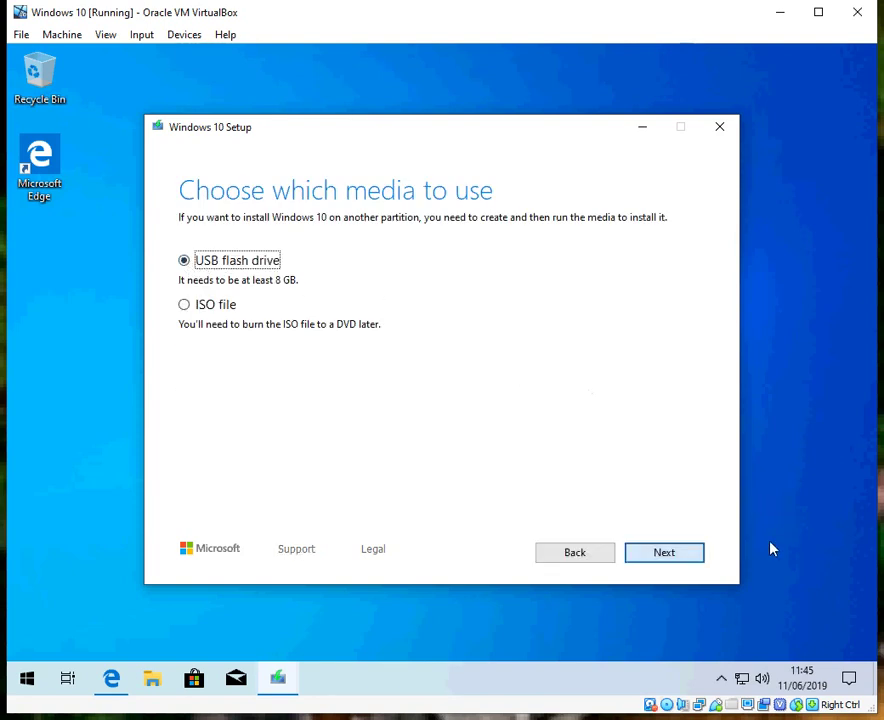
# - Choose USB flash drive media, then quit setup after it reports no USB drive
pyautogui.click(673, 554)
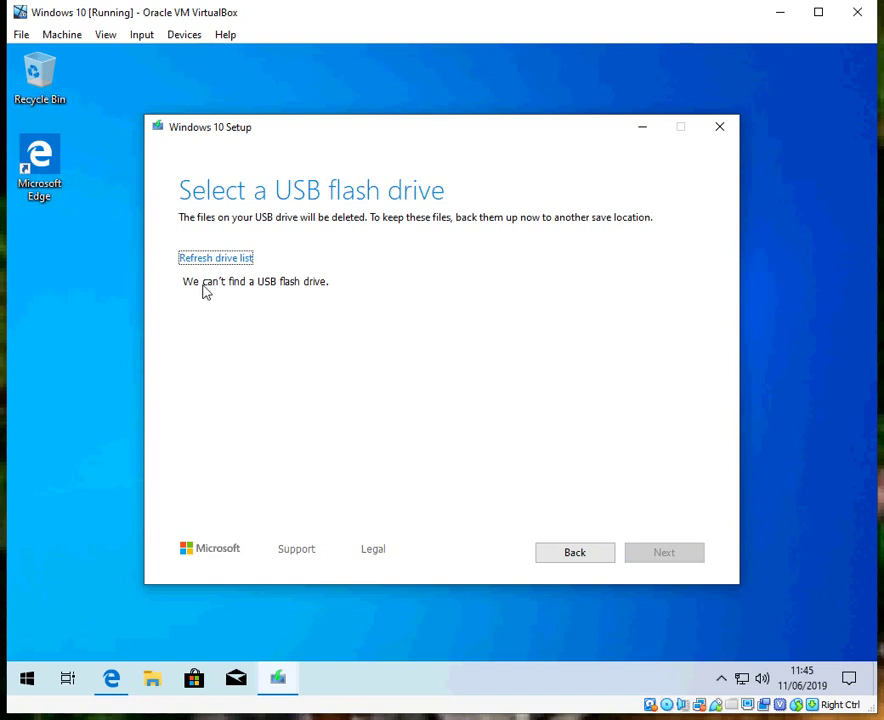
pyautogui.tripleClick(203, 290)
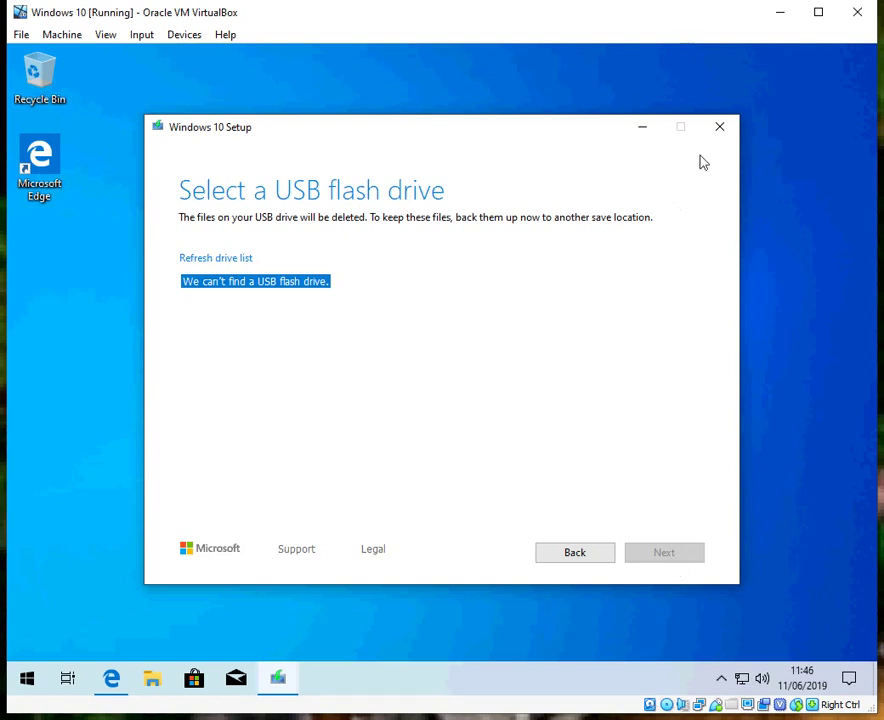
pyautogui.click(730, 128)
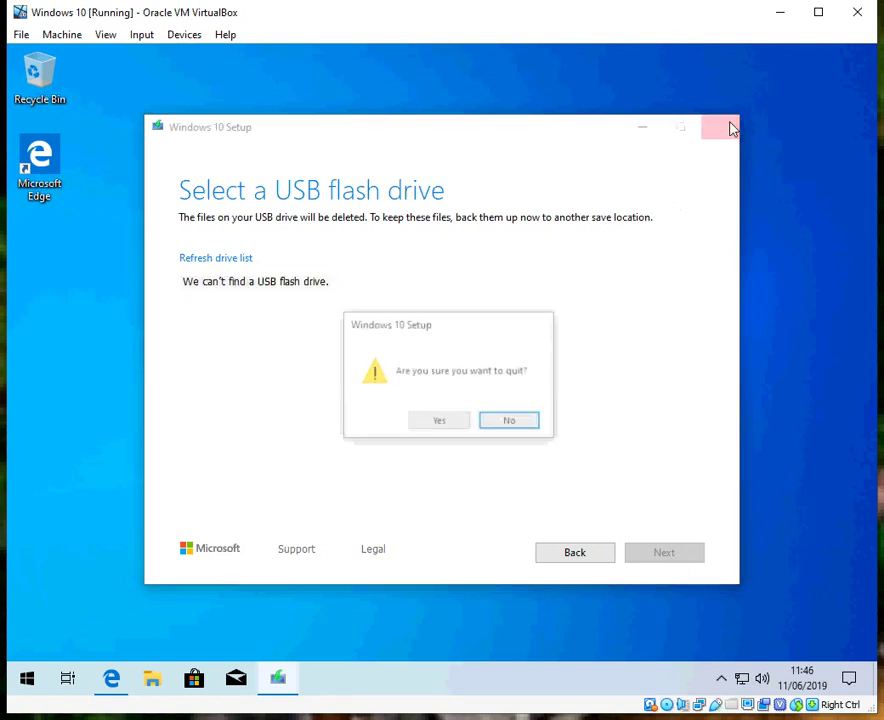
pyautogui.click(455, 424)
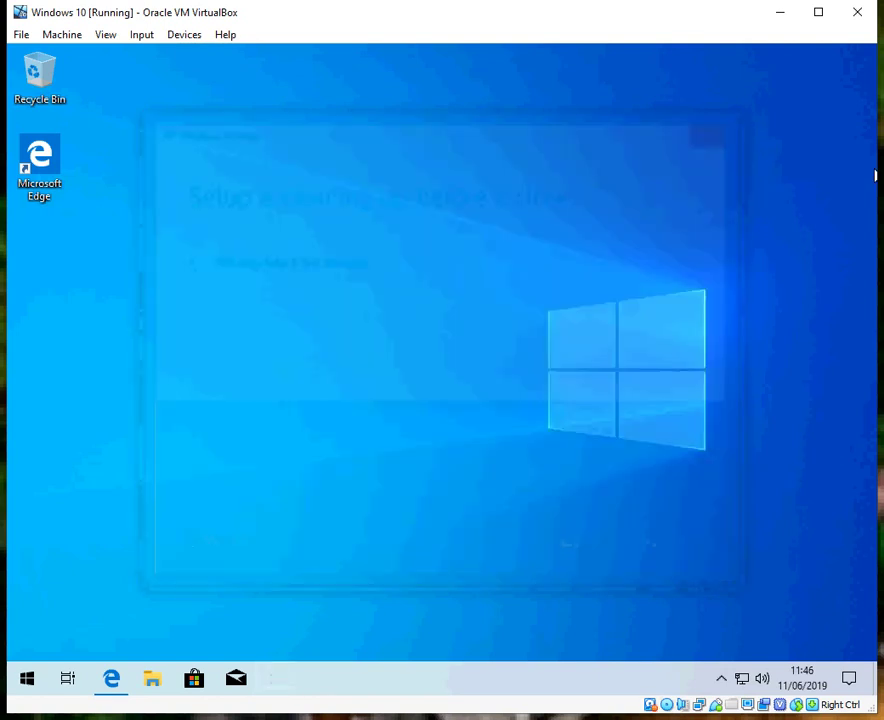
# - Reset the Windows 10 virtual machine via Machine > Reset and confirm
pyautogui.click(60, 35)
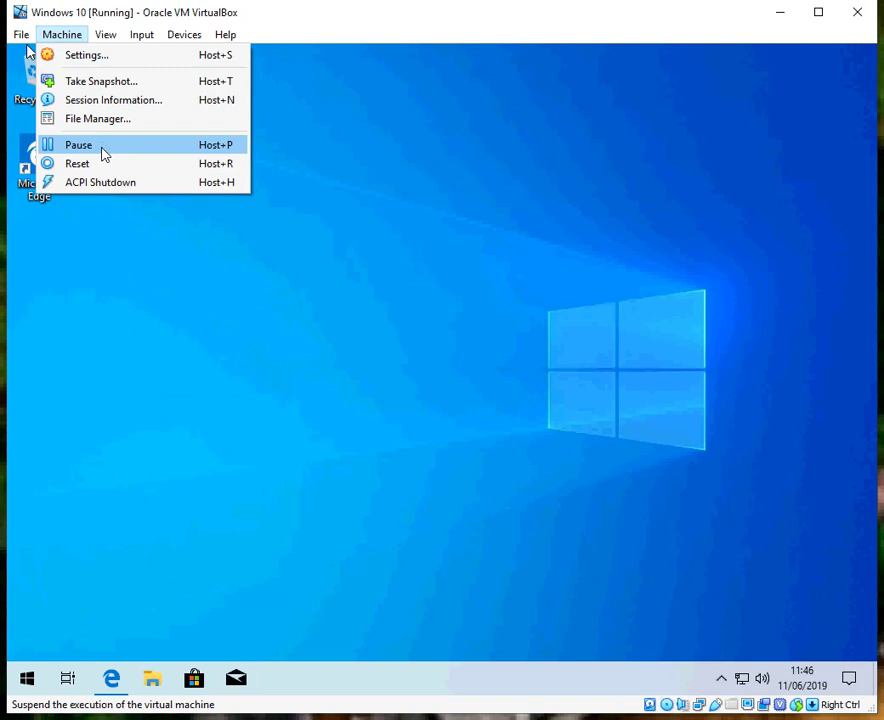
pyautogui.click(108, 168)
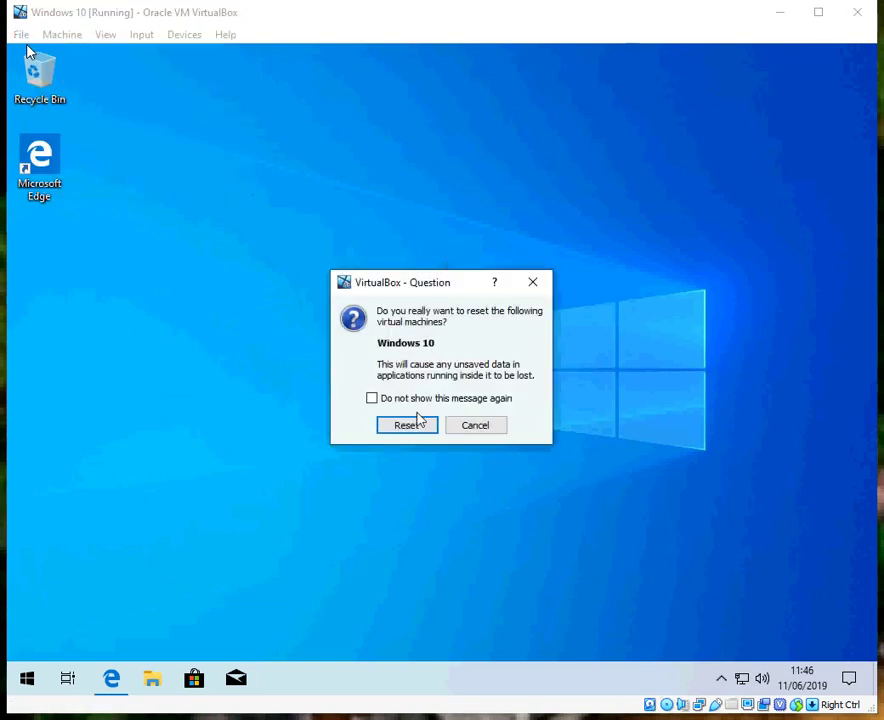
pyautogui.click(420, 429)
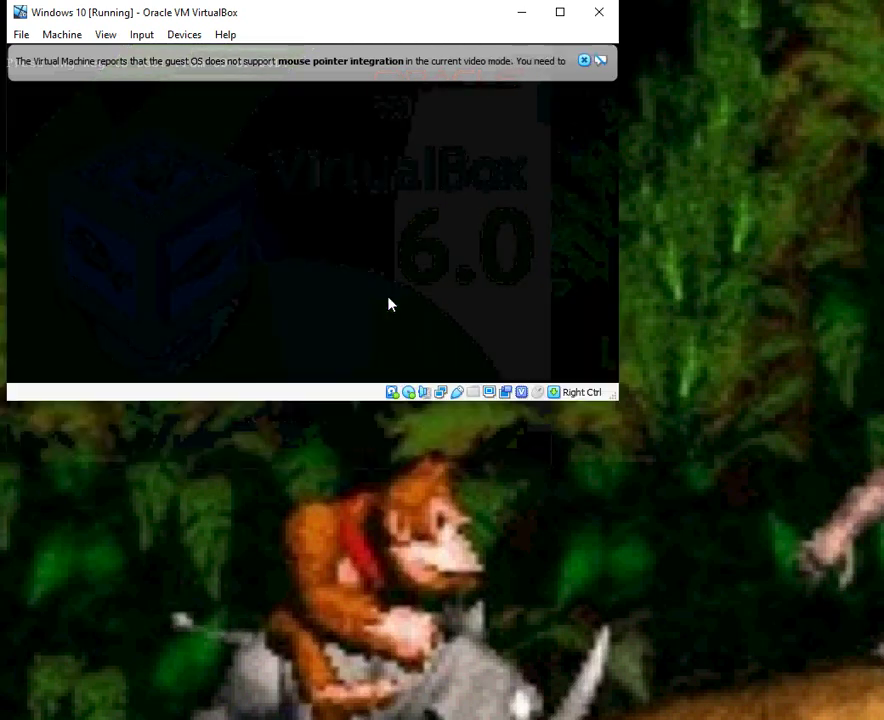
# - Dismiss the mouse-capture notices while the VM boots into Windows Setup
pyautogui.click(391, 305)
pyautogui.click(346, 315)
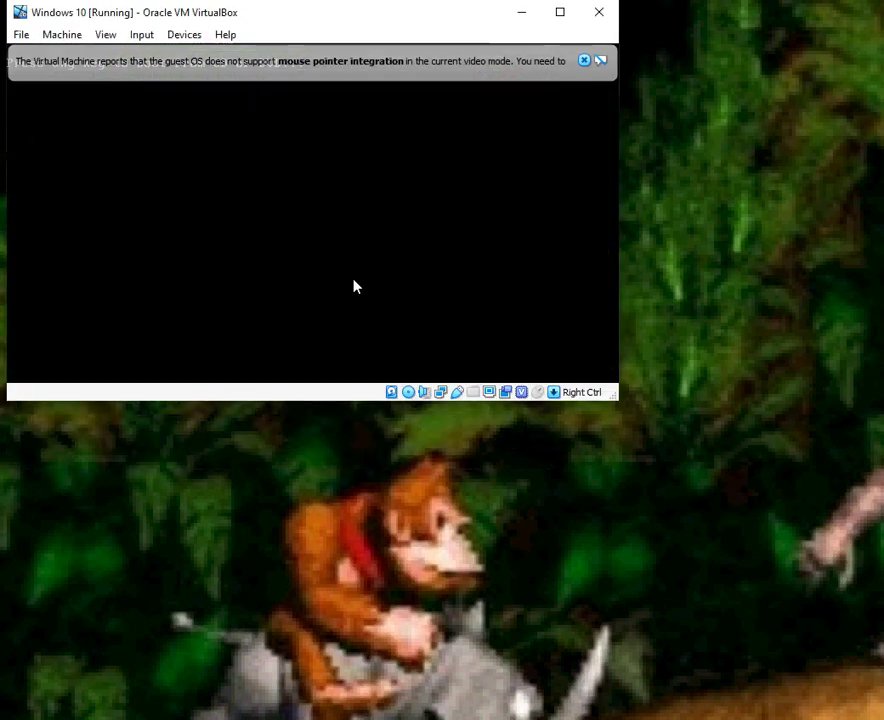
pyautogui.click(353, 286)
pyautogui.click(361, 318)
pyautogui.click(344, 260)
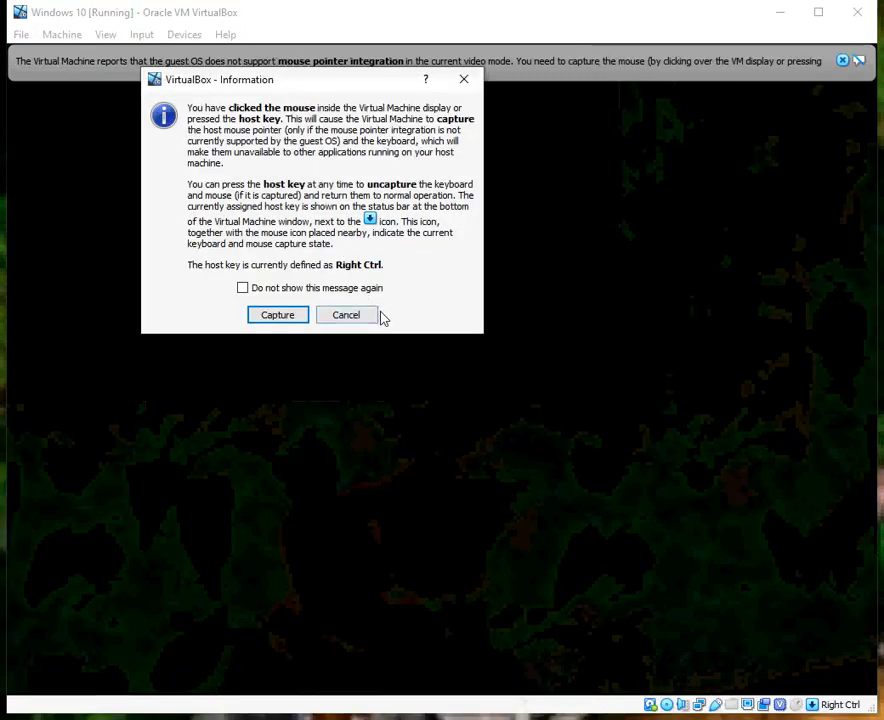
pyautogui.click(361, 316)
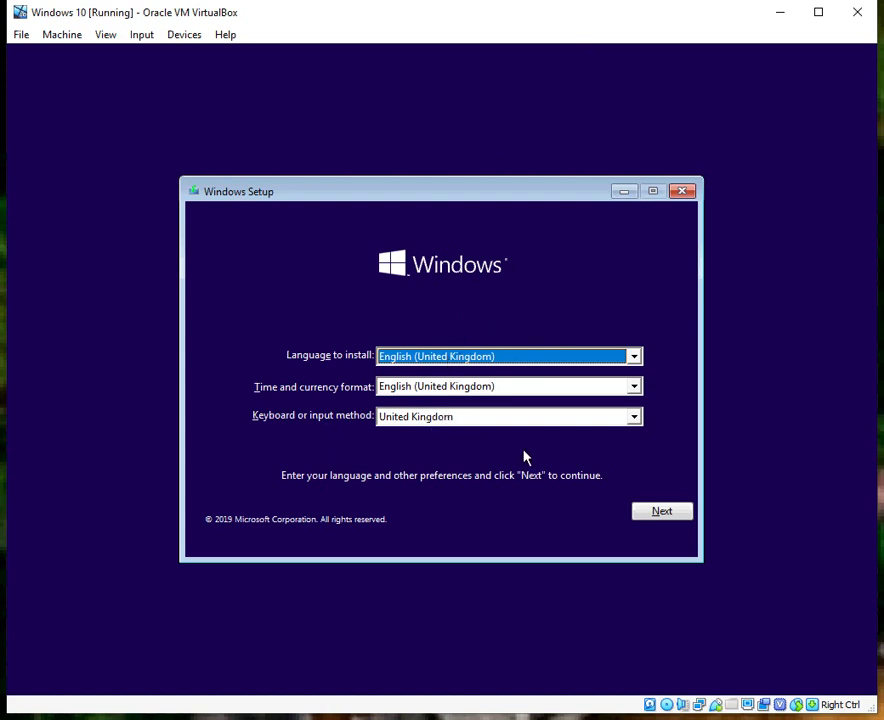
# - Accept English (United Kingdom) settings, choose Repair your computer, then Troubleshoot
pyautogui.click(664, 512)
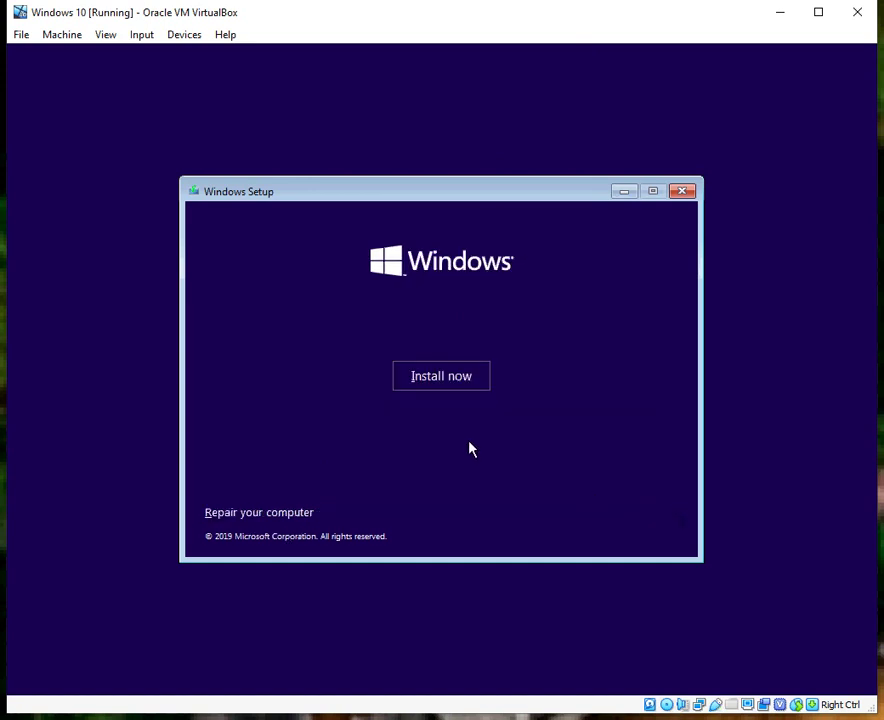
pyautogui.click(281, 519)
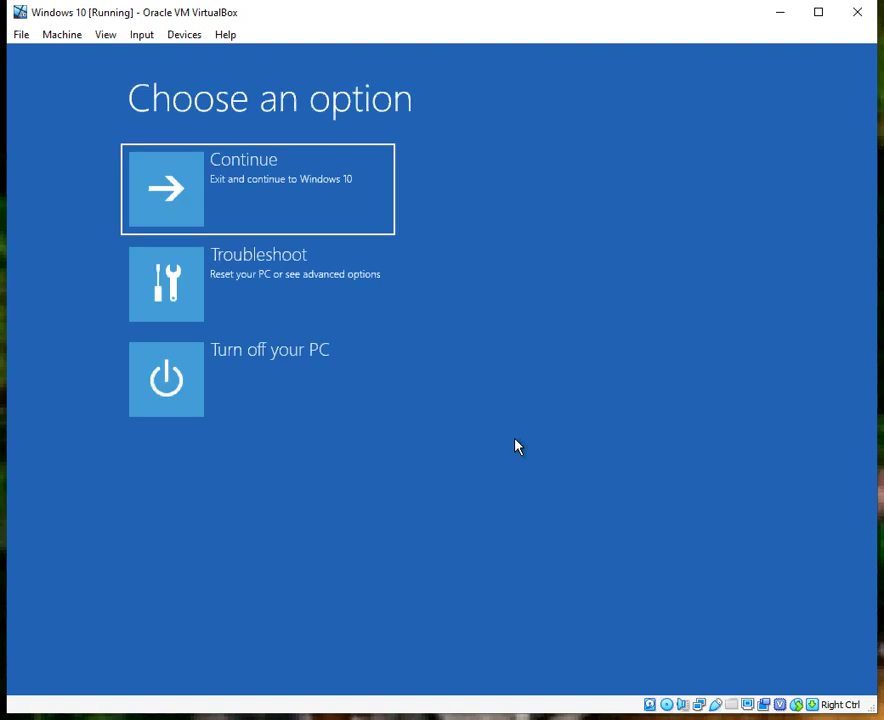
pyautogui.click(286, 289)
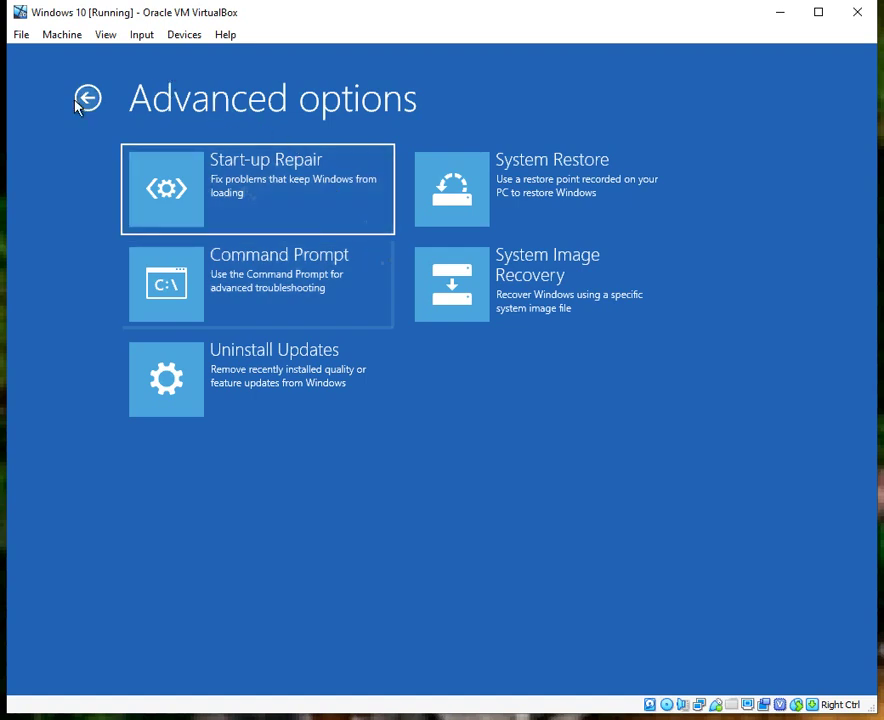
# - Run chkdsk C: /r /f in Command Prompt, then exit back to recovery options
pyautogui.click(233, 286)
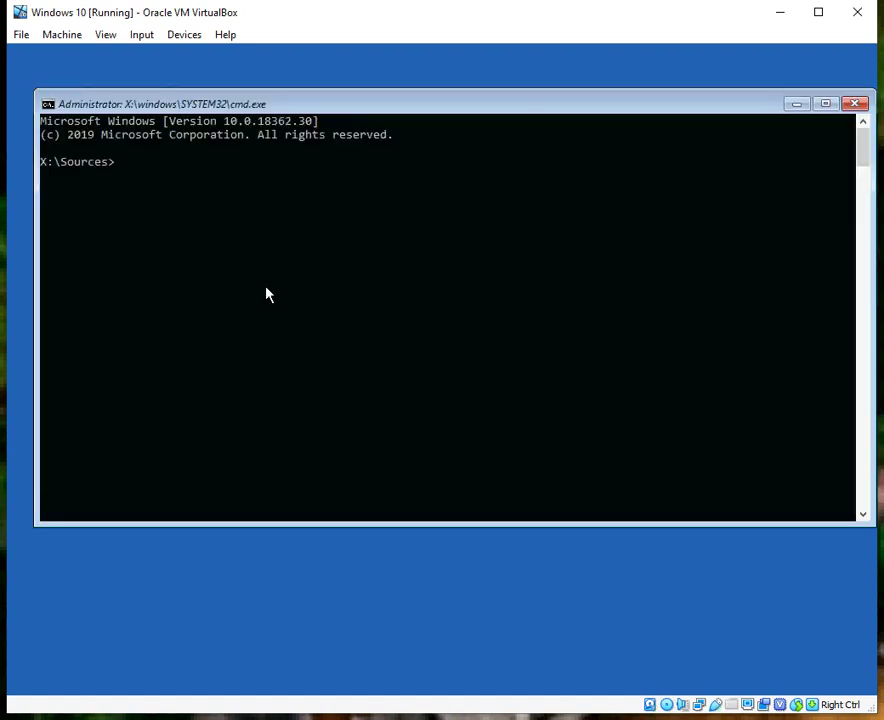
pyautogui.write('chkdsk C: /r /f')
pyautogui.press('Return')
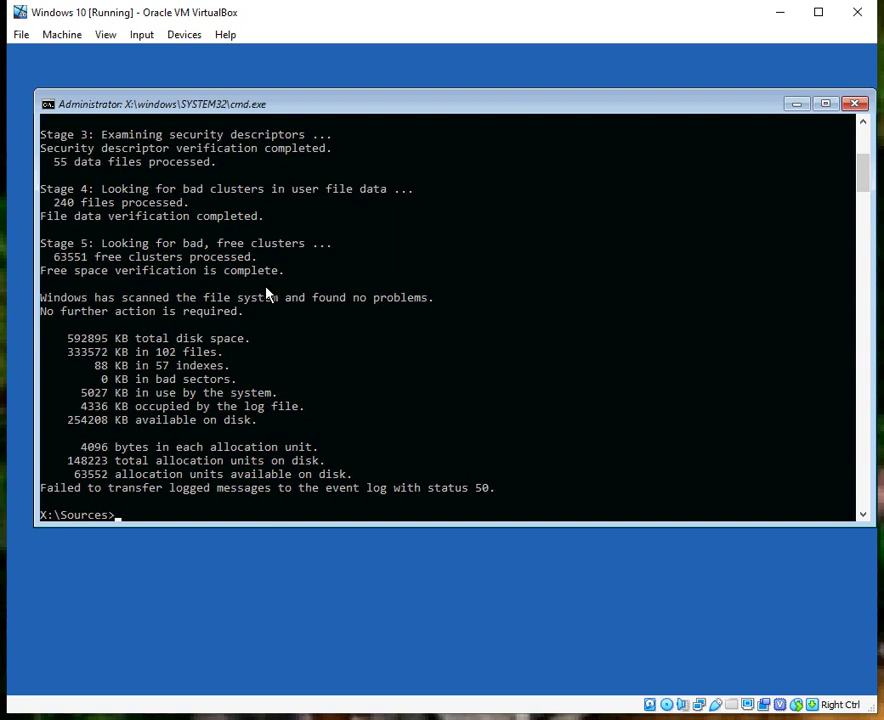
pyautogui.write('exit')
pyautogui.press('Return')
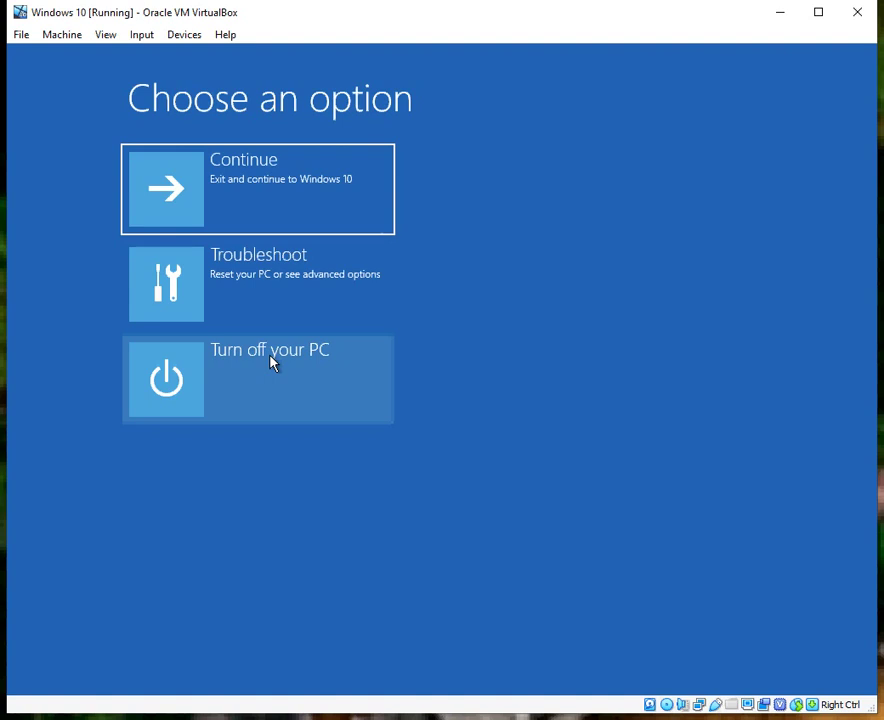
# - View the Uninstall Updates quality and feature update choices, then go back to Advanced options
pyautogui.click(281, 281)
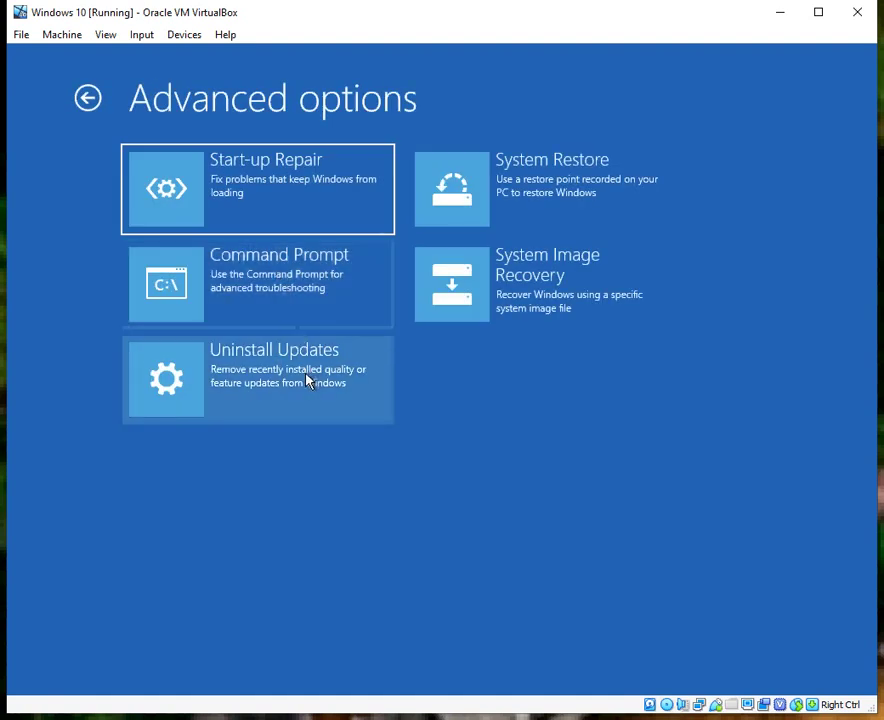
pyautogui.click(250, 380)
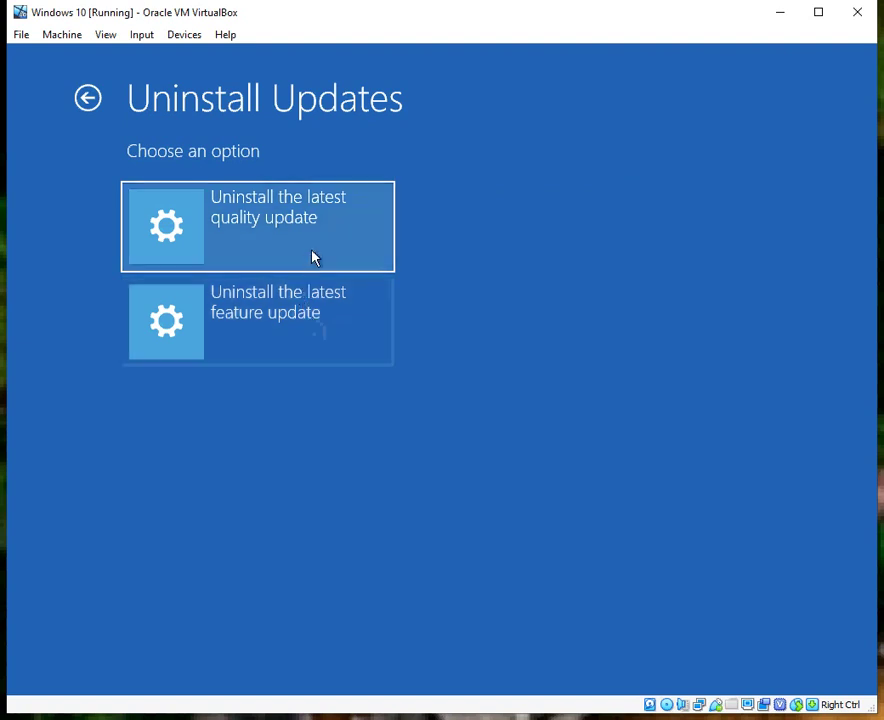
pyautogui.click(89, 100)
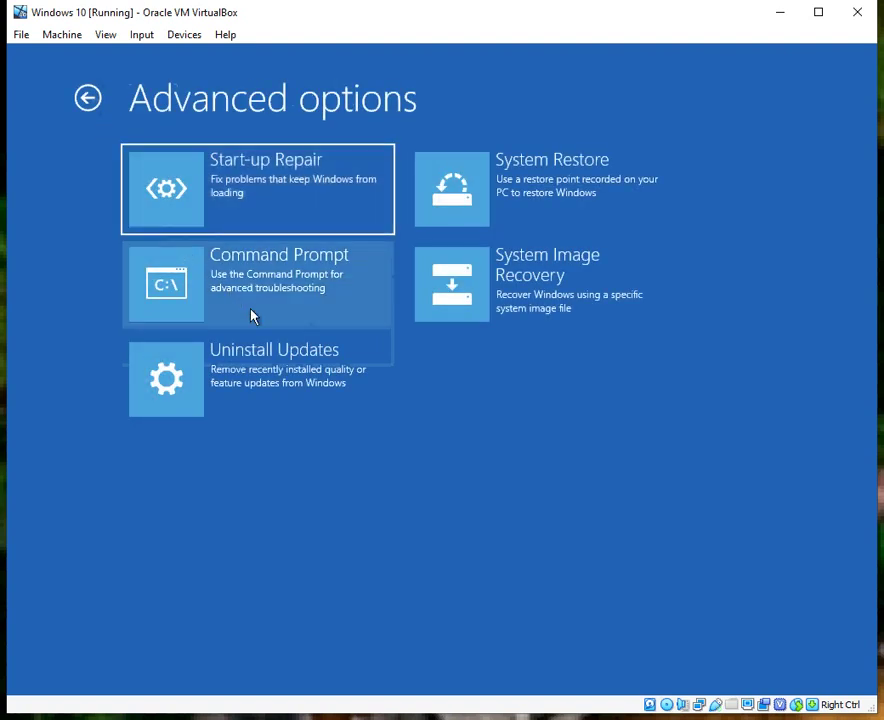